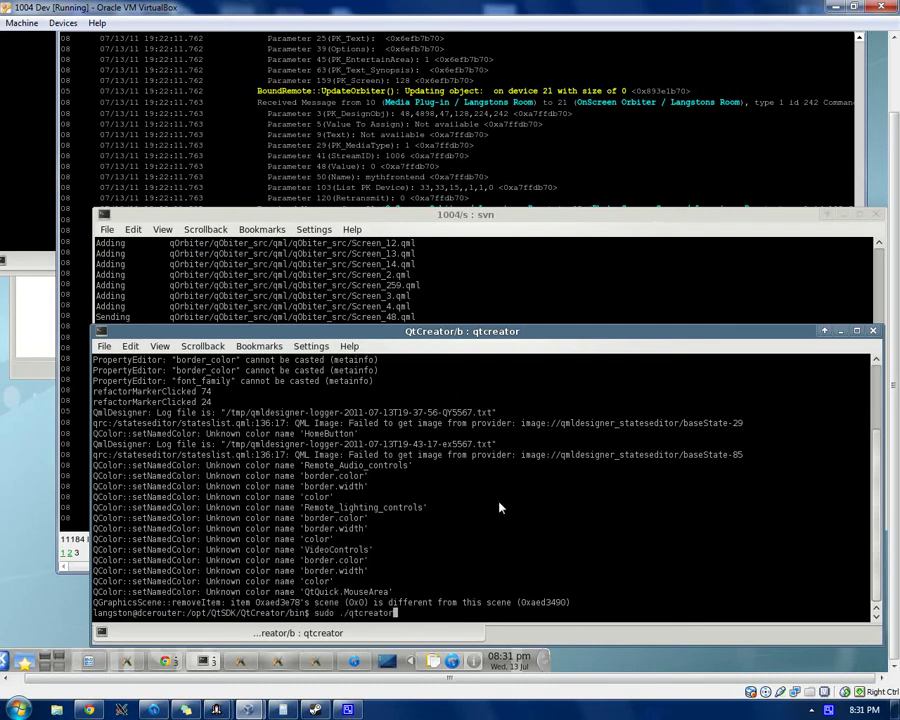
type("sudo ./qtcreator")
- Launch Qt Creator with sudo from Konsole, entering the administrator password
key("Return")
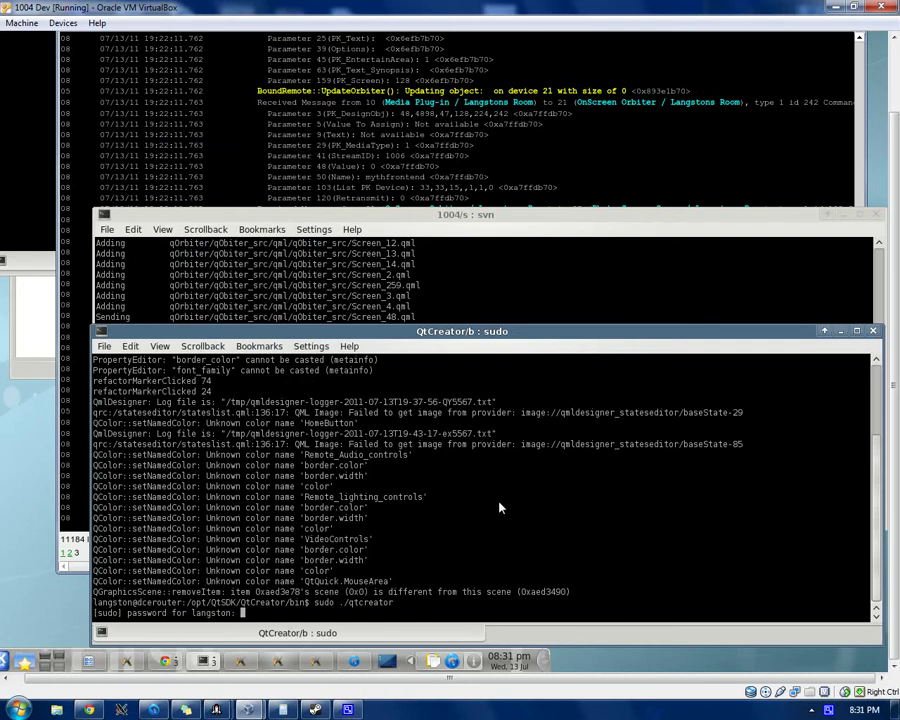
key("Return")
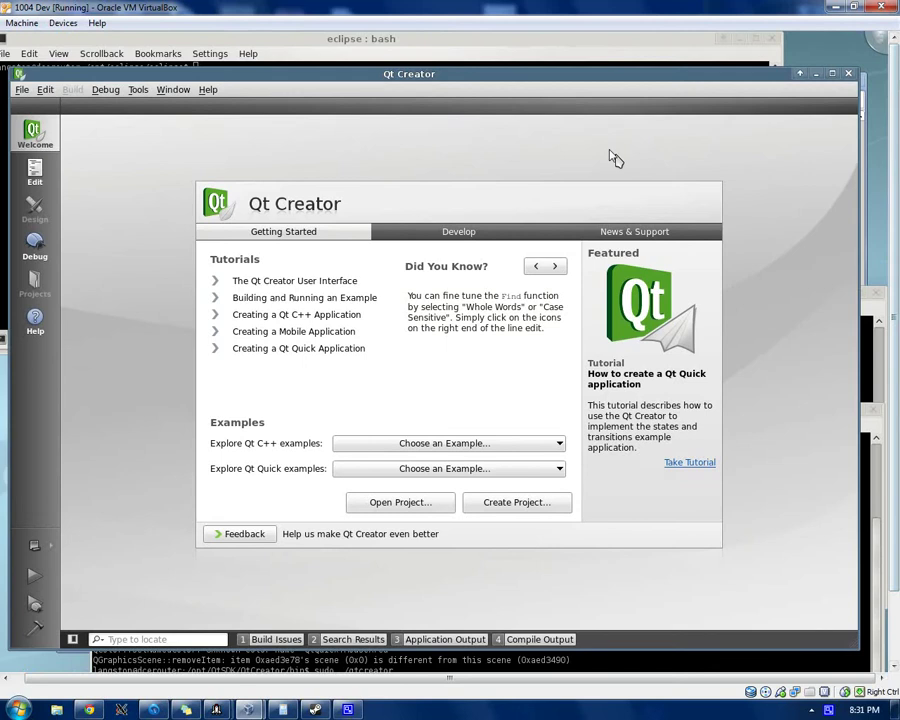
- Reopen the recent qObiter_src project from the File menu and run it
left_click(22, 89)
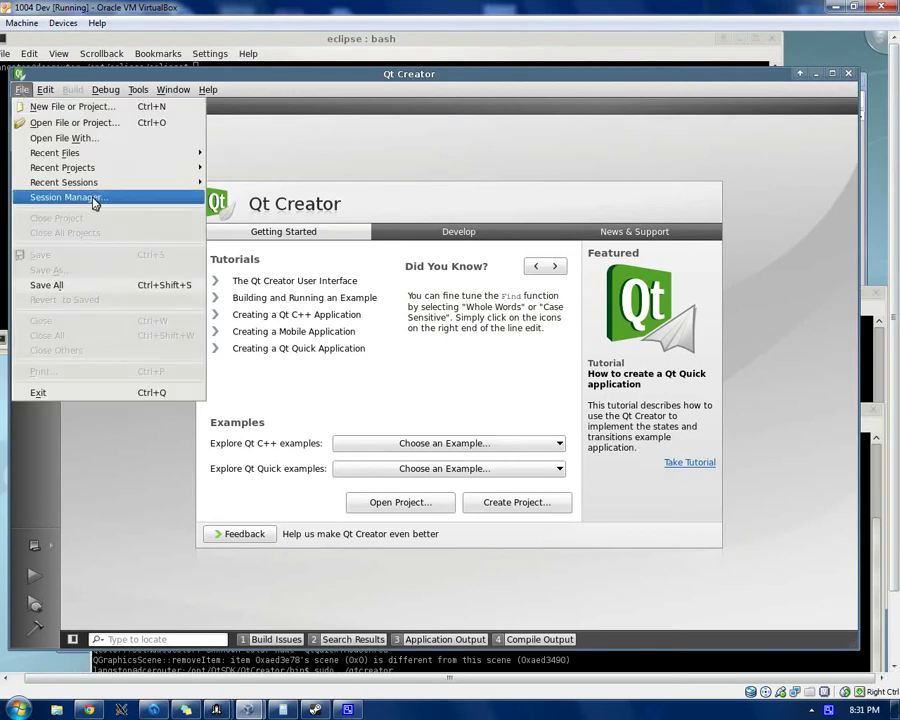
mouse_move(62, 167)
left_click(330, 169)
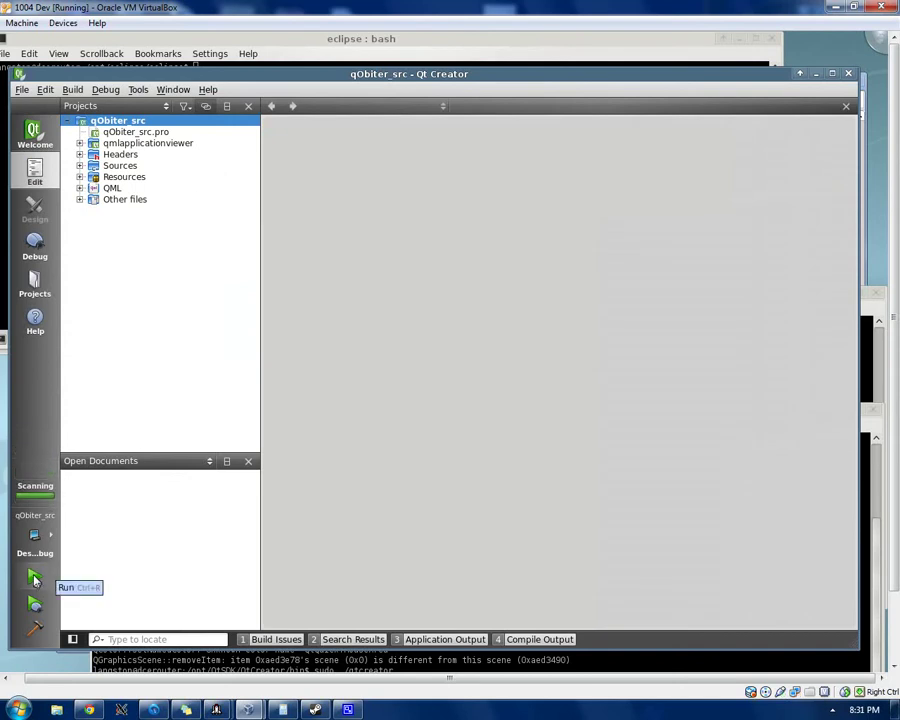
left_click(35, 579)
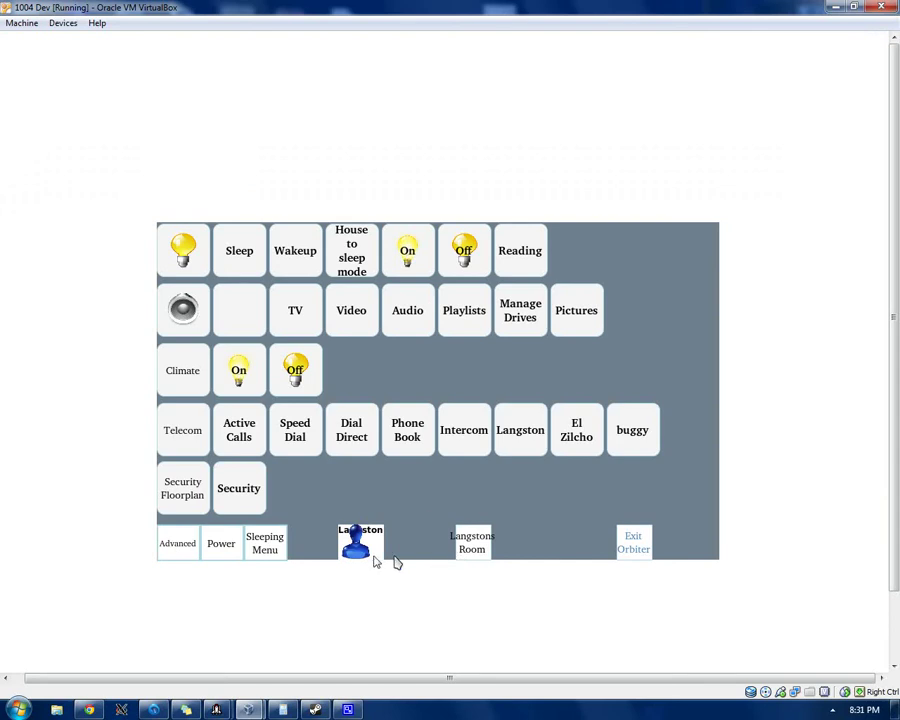
left_click(472, 543)
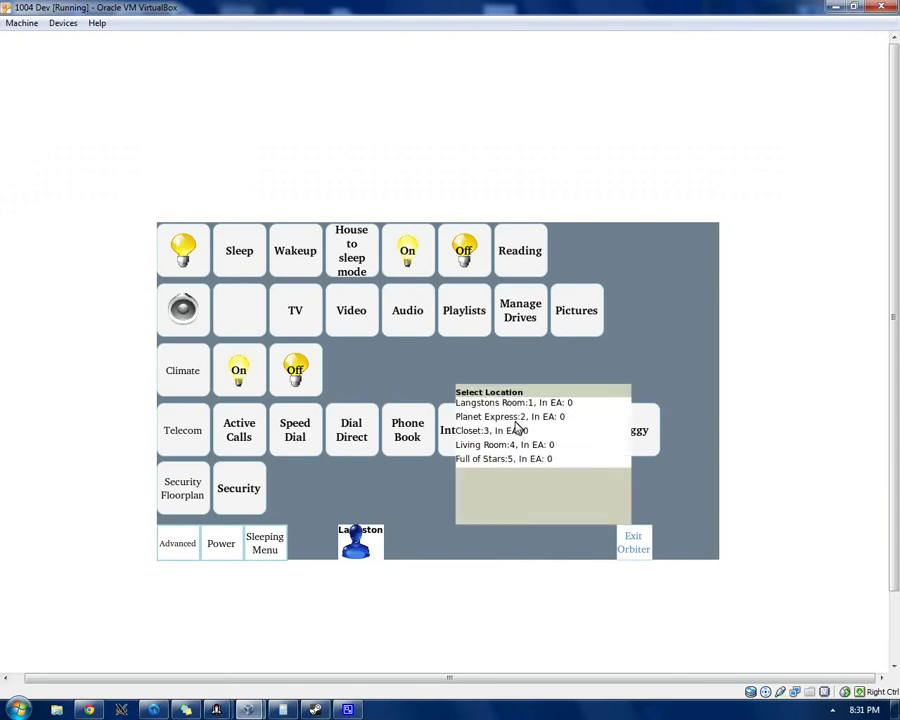
left_click(510, 416)
left_click(472, 543)
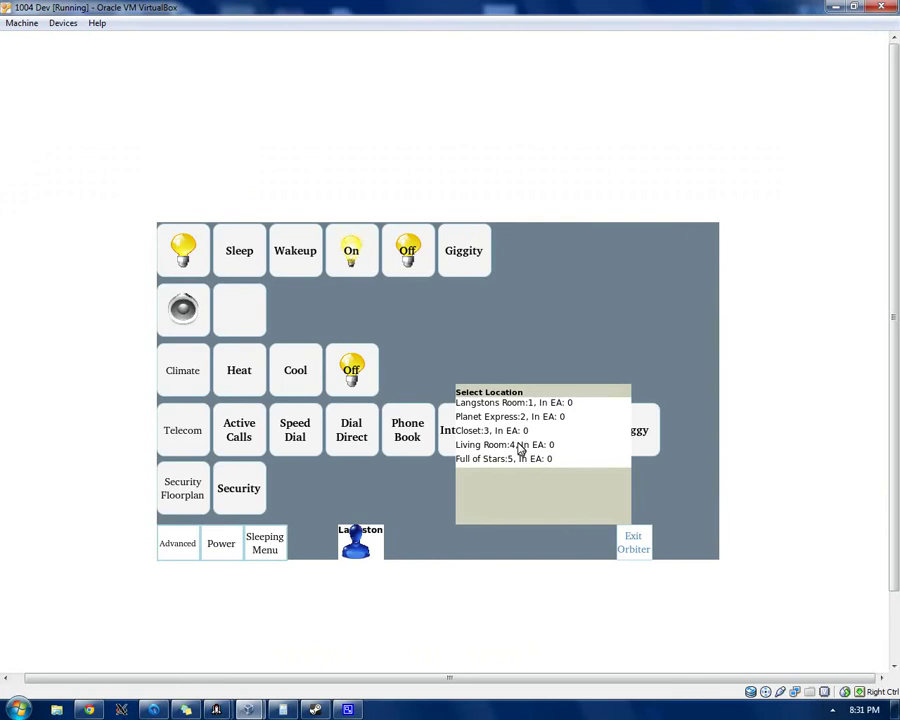
left_click(495, 445)
left_click(472, 543)
left_click(480, 460)
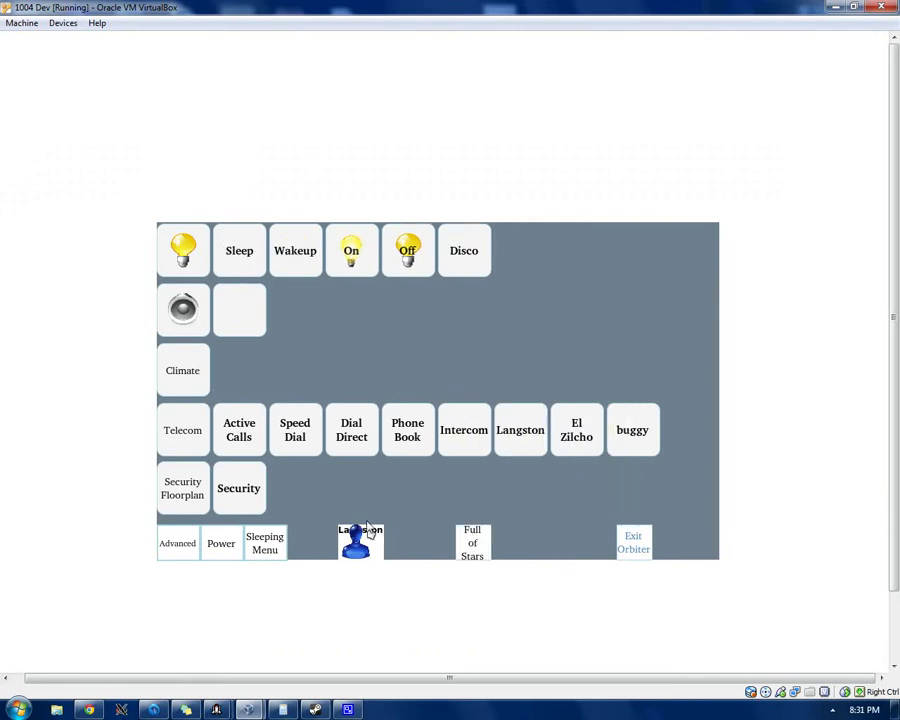
left_click(471, 543)
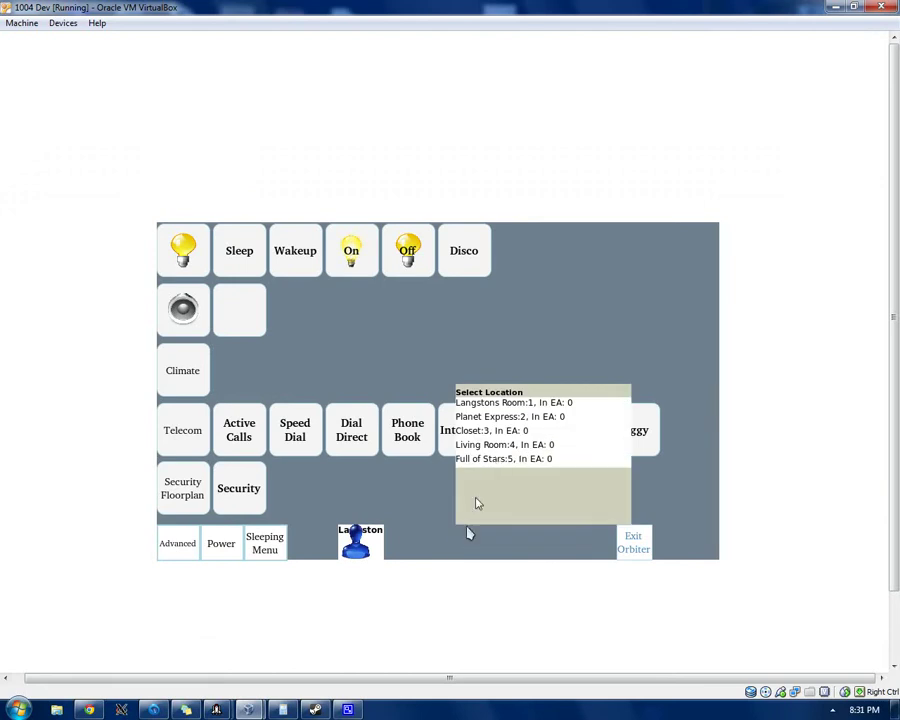
left_click(510, 402)
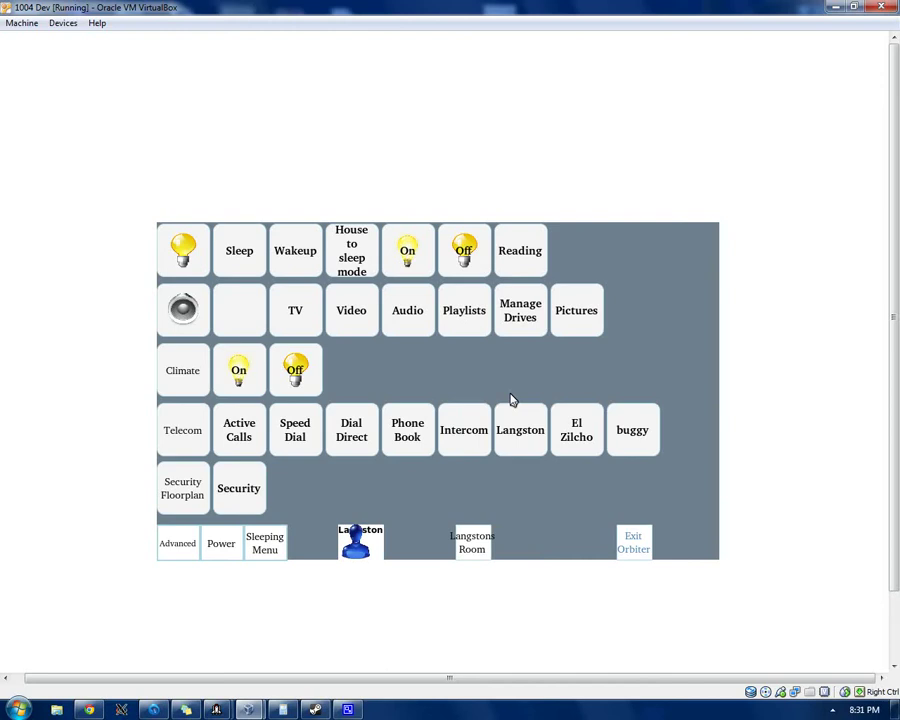
- Browse the Audio, Playlists and Pictures grids, returning Home after each one
left_click(407, 310)
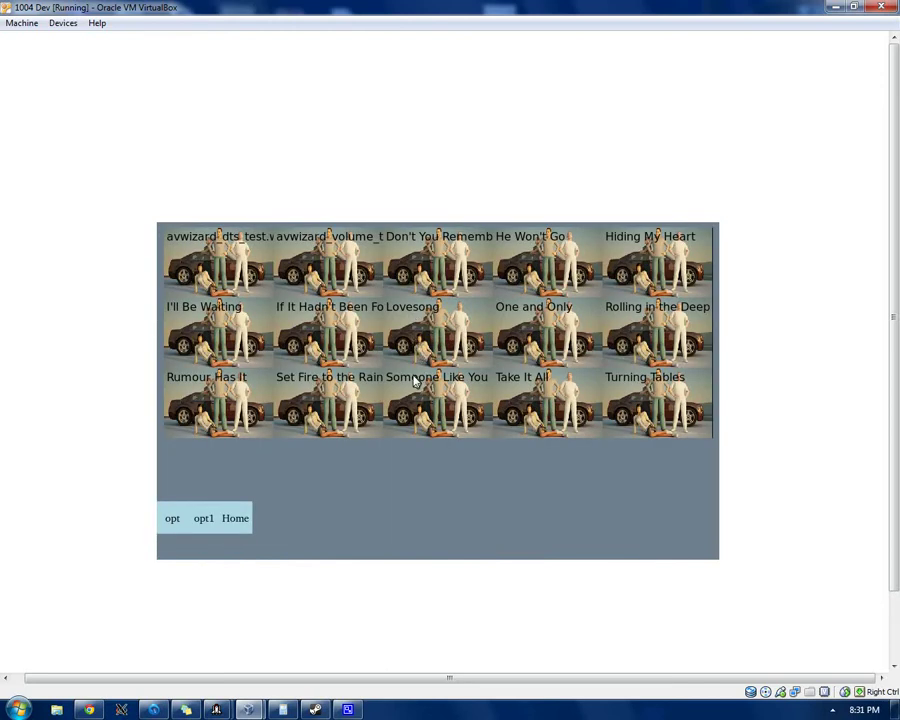
scroll(426, 315, "down", 1)
scroll(428, 315, "up", 1)
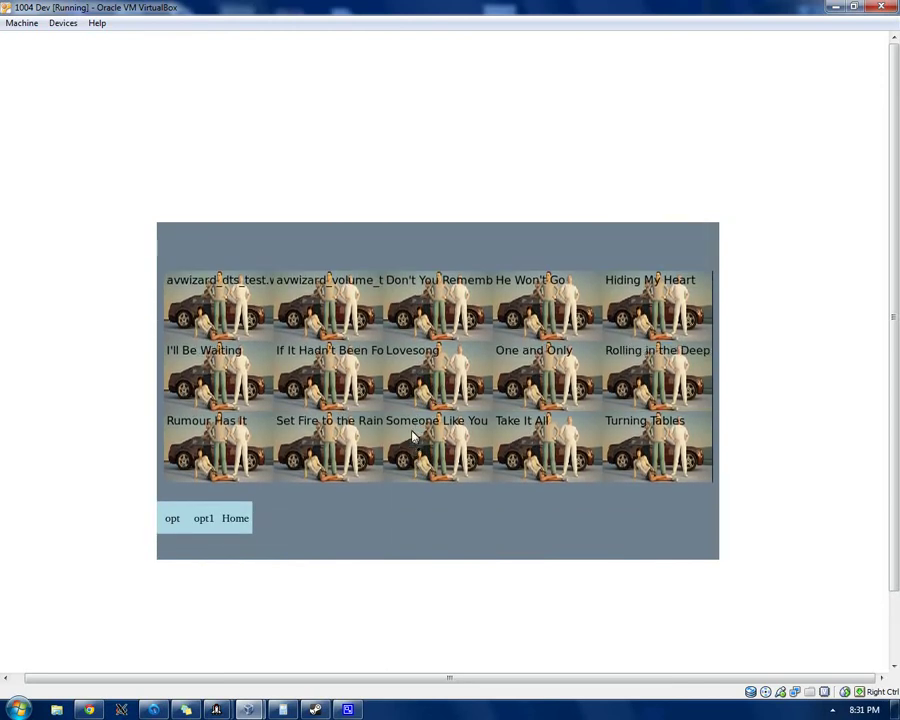
left_click(235, 518)
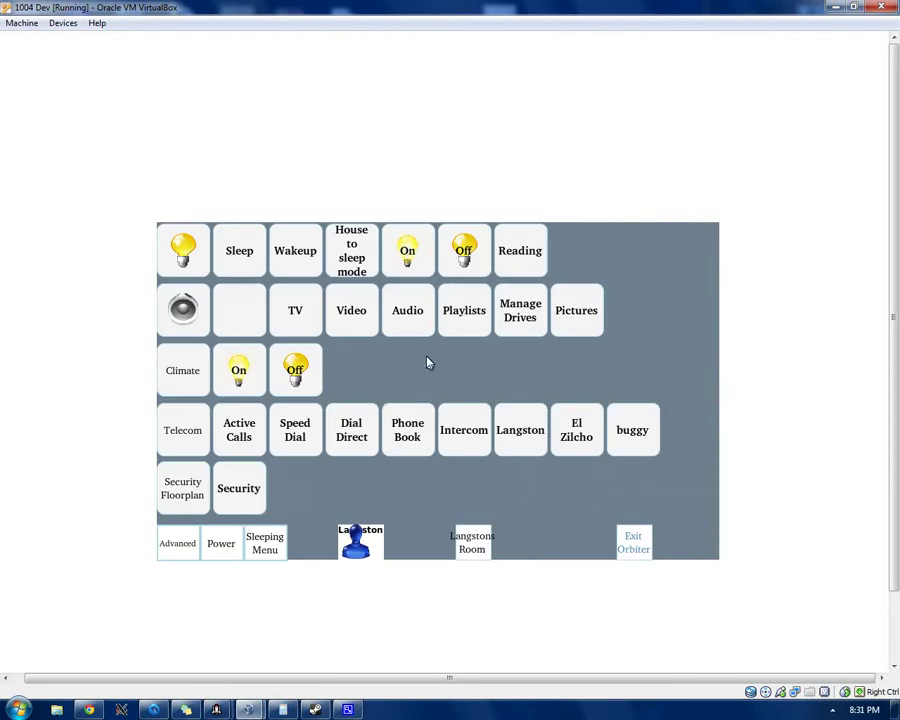
left_click(464, 310)
scroll(430, 330, "down", 1)
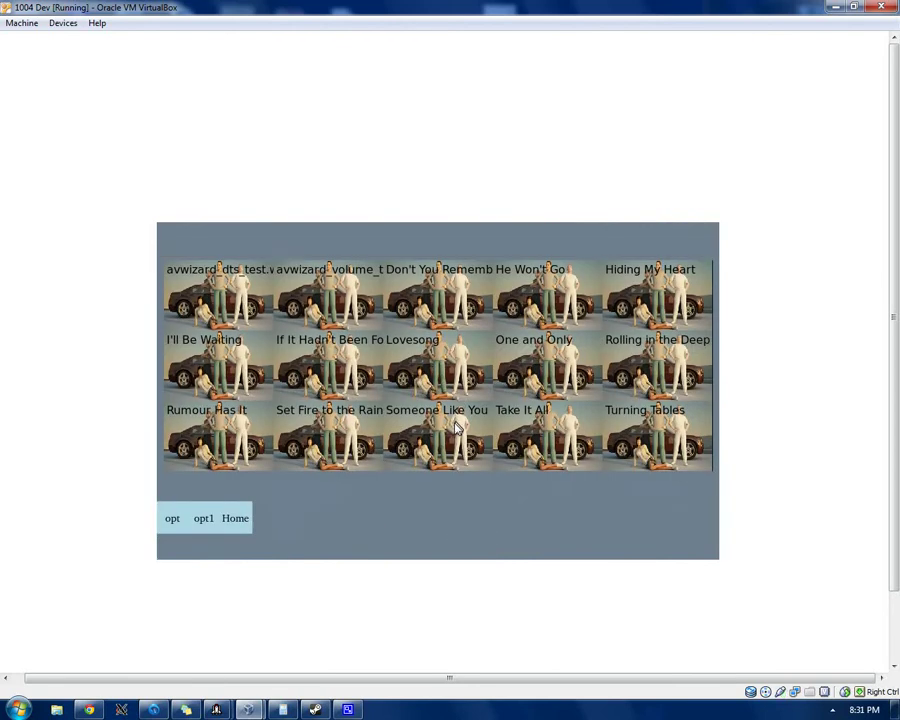
scroll(381, 445, "up", 1)
left_click(235, 518)
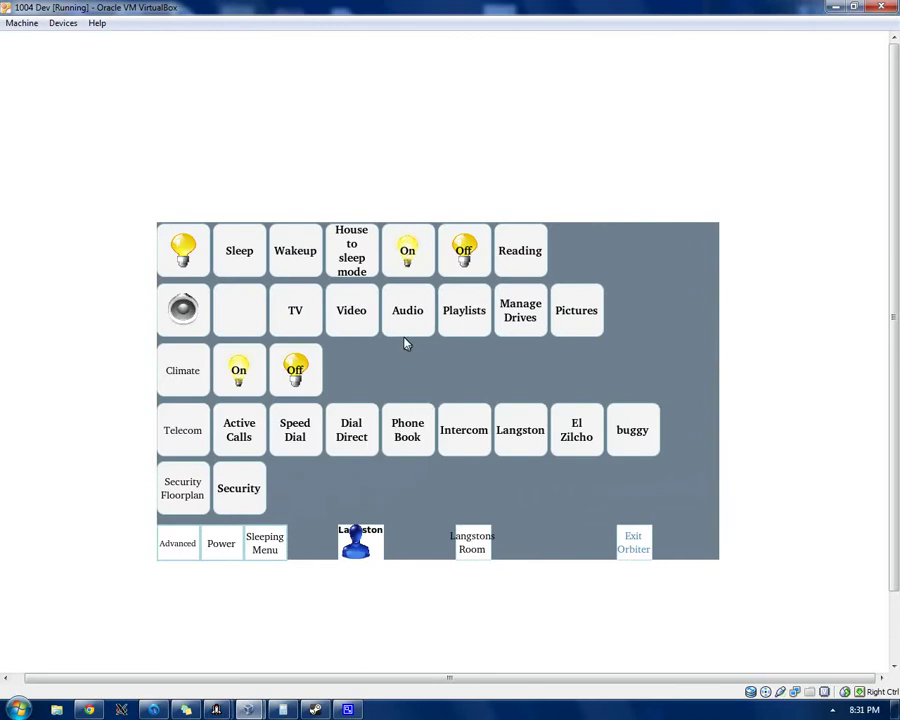
left_click(589, 309)
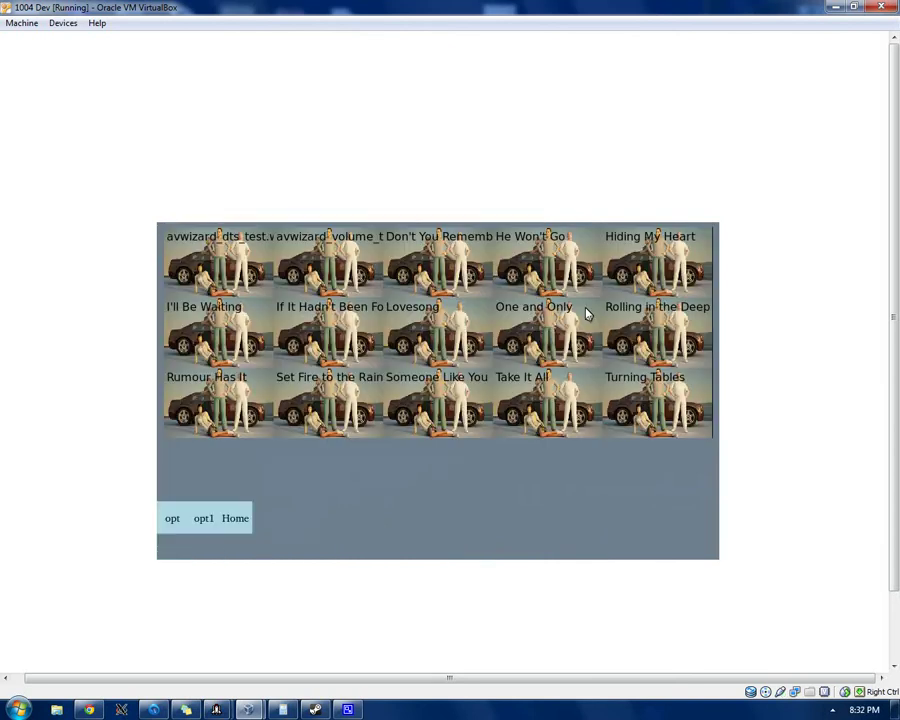
left_click(236, 519)
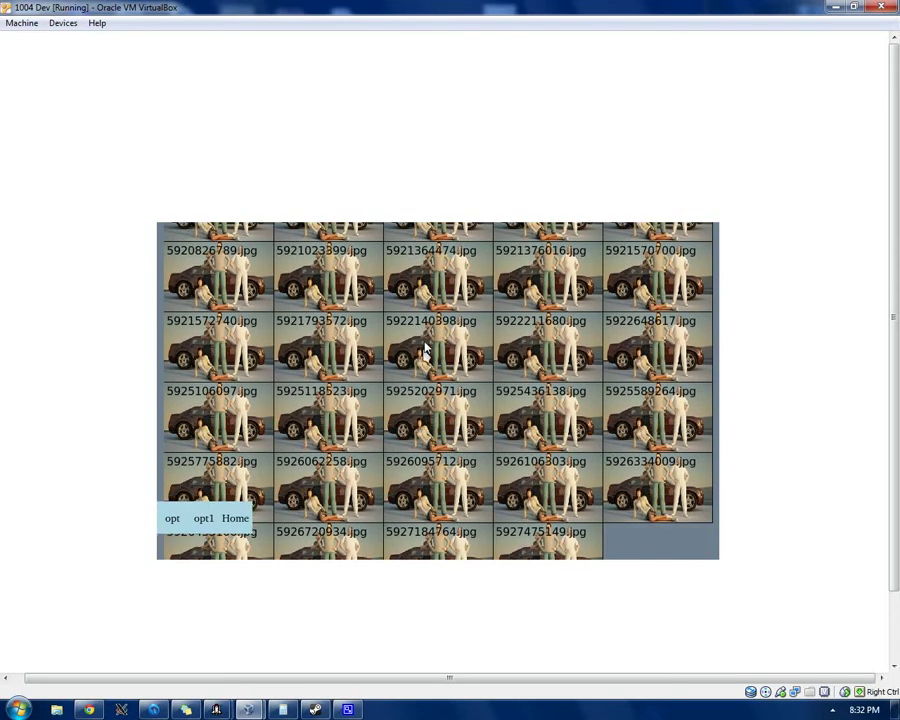
scroll(428, 445, "up", 3)
scroll(428, 438, "down", 5)
scroll(428, 438, "up", 5)
scroll(428, 438, "up", 3)
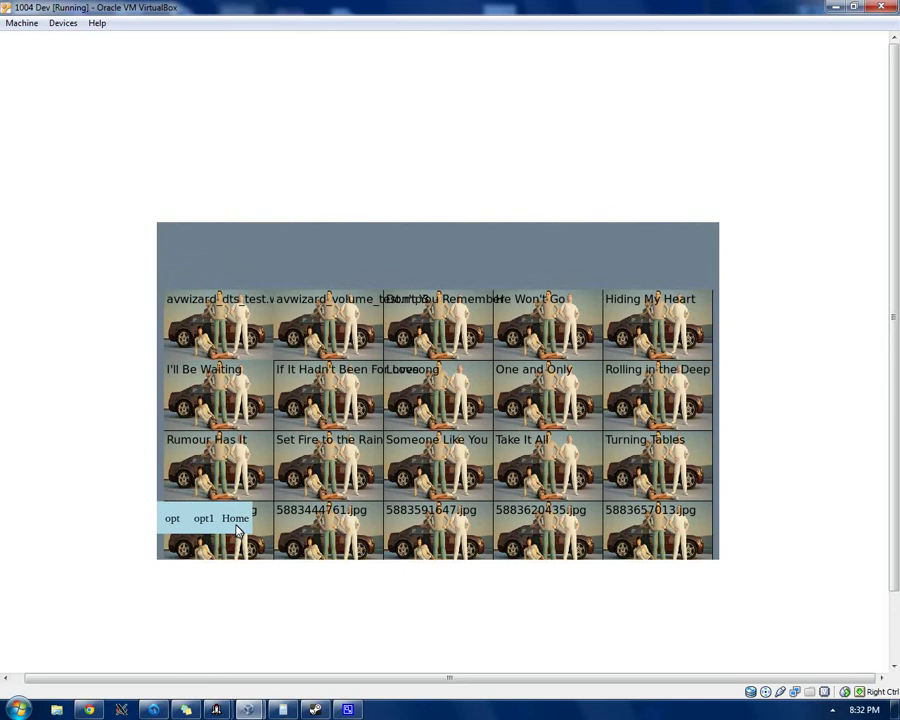
- Leave the media grid for Home, reopen the Audio grid, then return Home
left_click(235, 518)
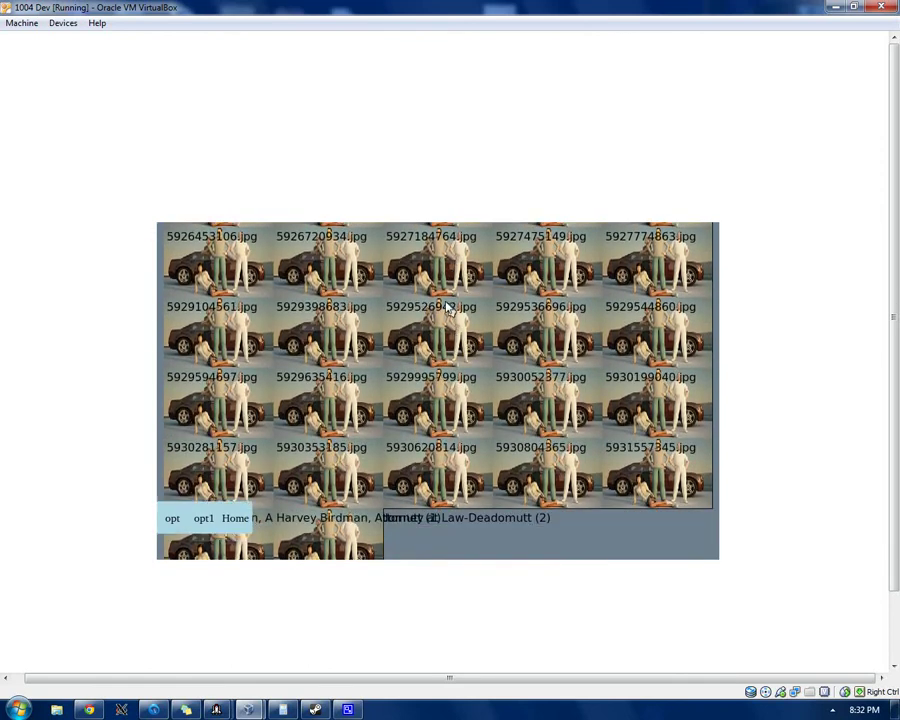
scroll(430, 296, "down", 3)
scroll(430, 296, "up", 5)
scroll(430, 350, "up", 5)
scroll(433, 400, "up", 5)
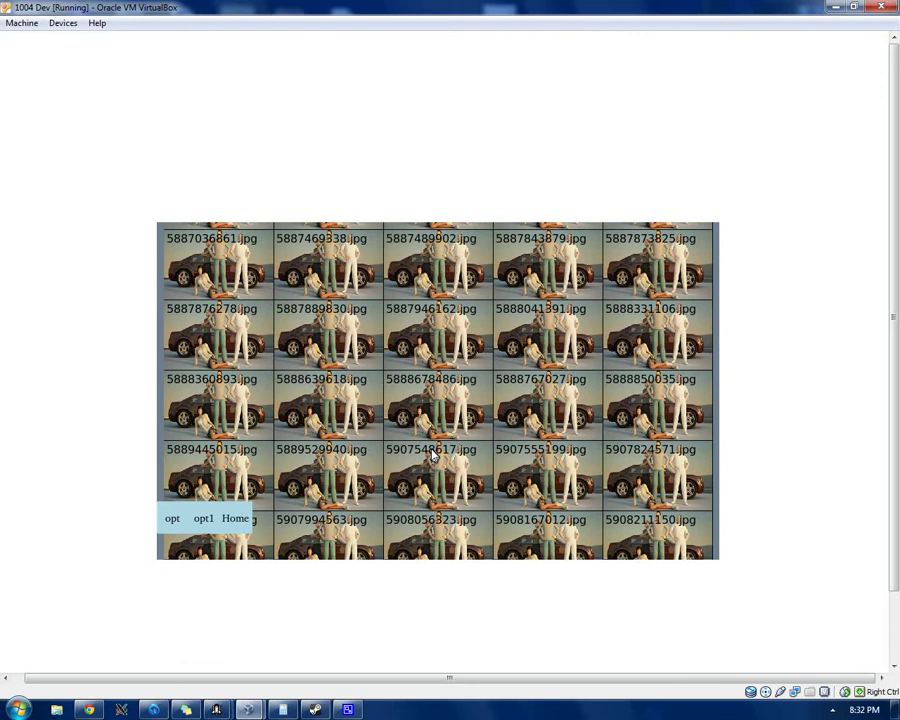
scroll(433, 450, "down", 5)
scroll(433, 450, "up", 5)
scroll(433, 420, "up", 5)
scroll(433, 380, "up", 4)
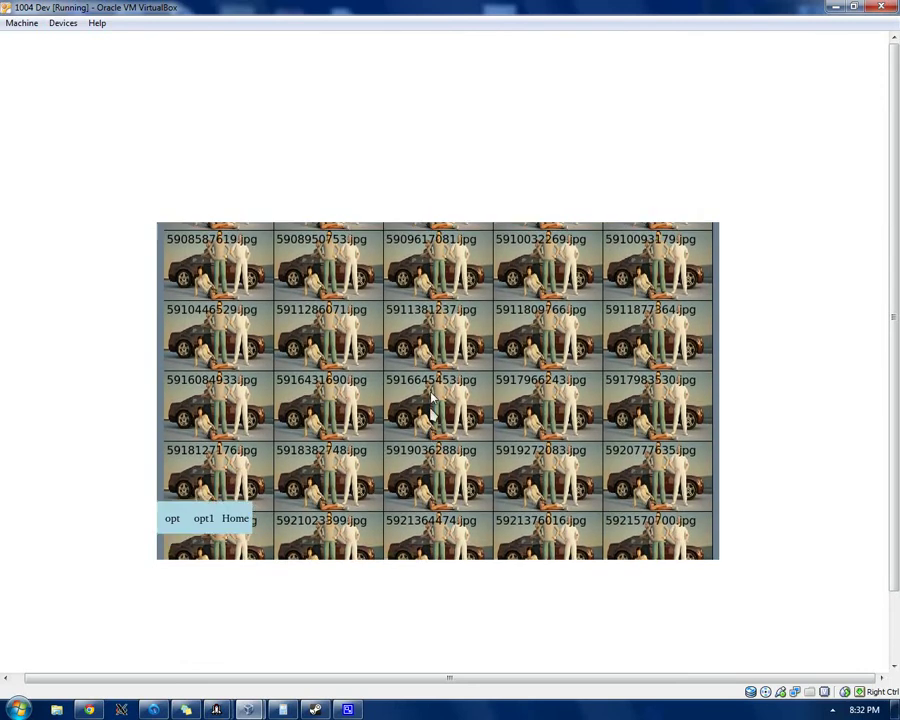
scroll(433, 355, "up", 2)
scroll(430, 360, "up", 5)
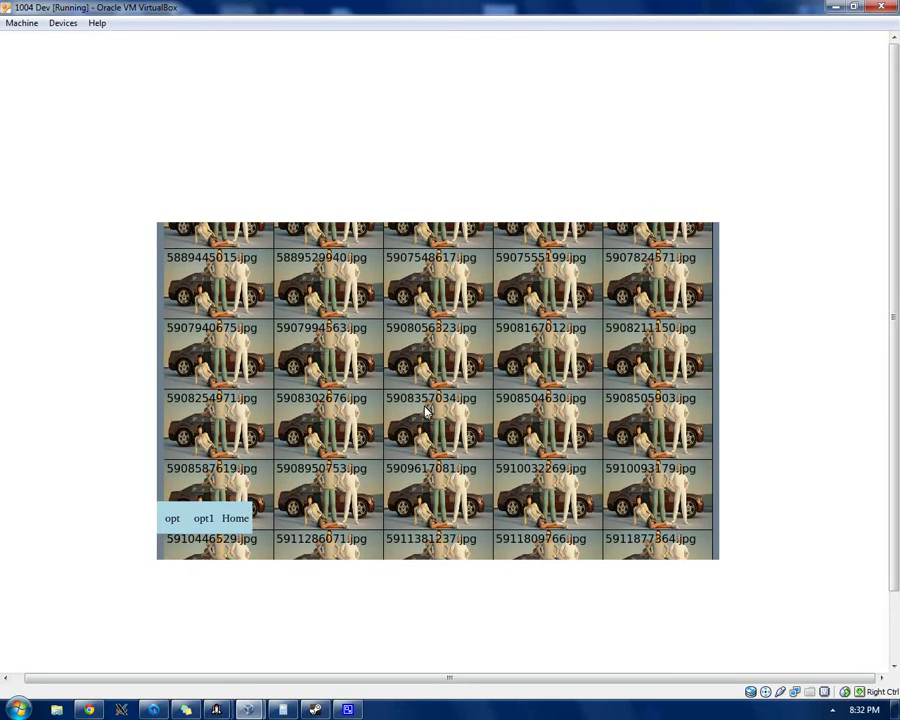
scroll(428, 400, "up", 5)
scroll(427, 410, "up", 5)
scroll(430, 360, "up", 2)
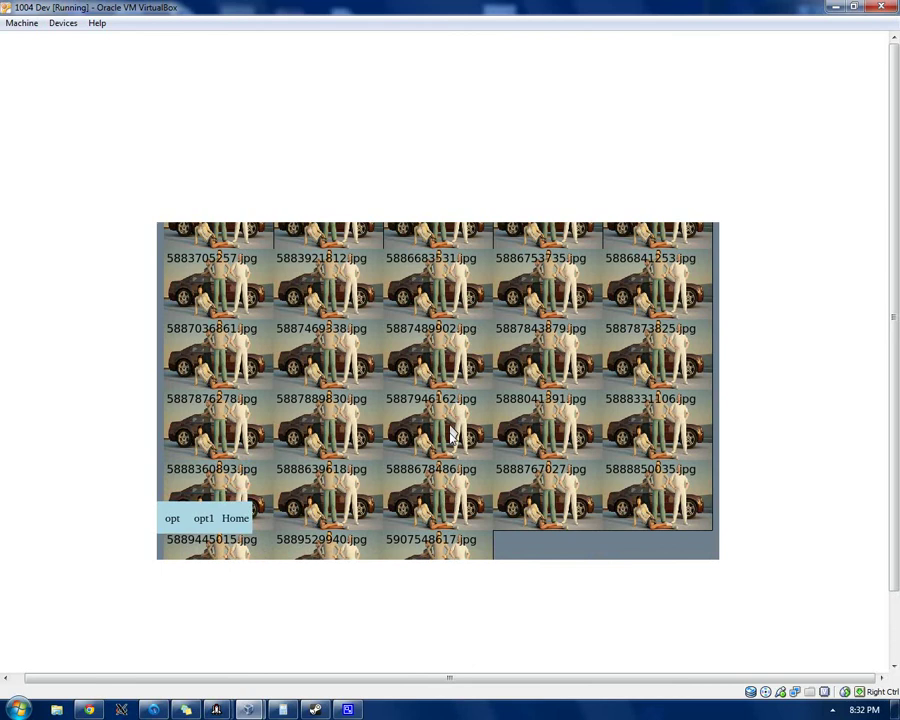
scroll(490, 400, "down", 2)
scroll(485, 380, "down", 2)
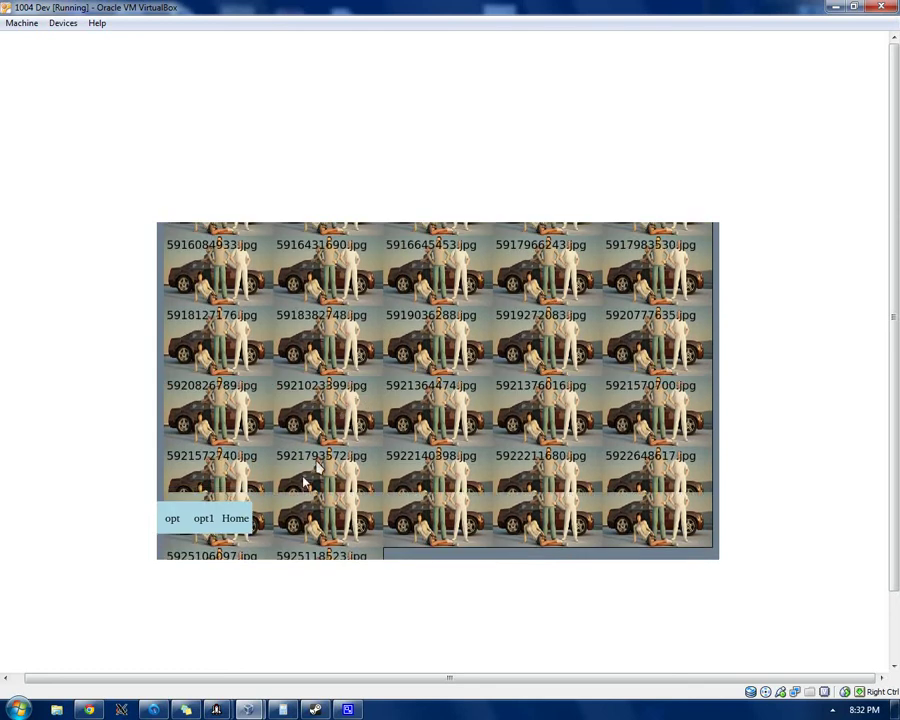
scroll(253, 518, "down", 4)
scroll(253, 518, "down", 3)
scroll(253, 518, "down", 3)
scroll(253, 518, "down", 2)
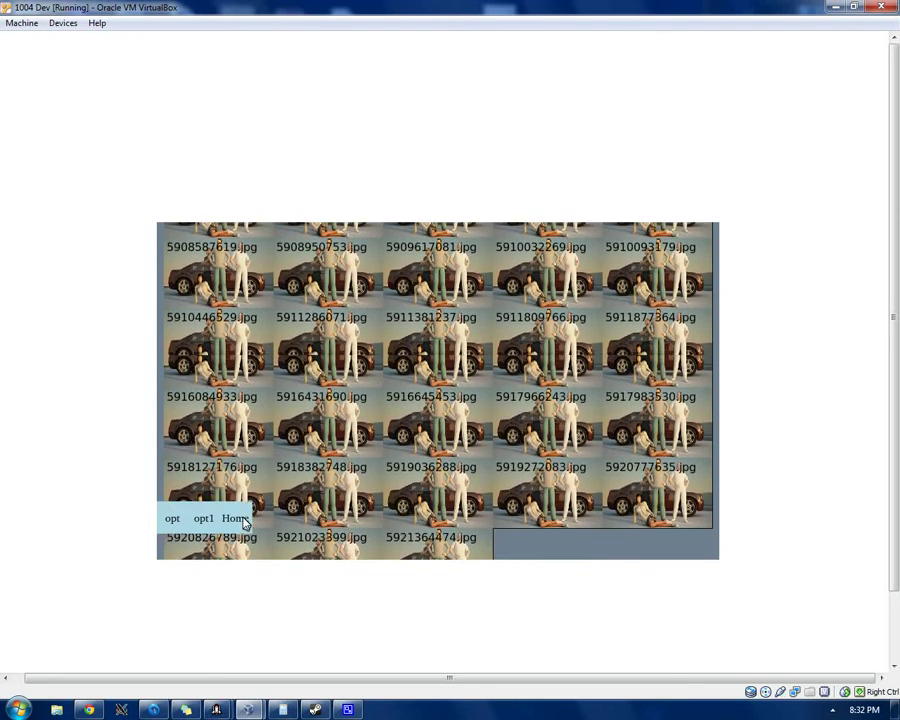
left_click(245, 518)
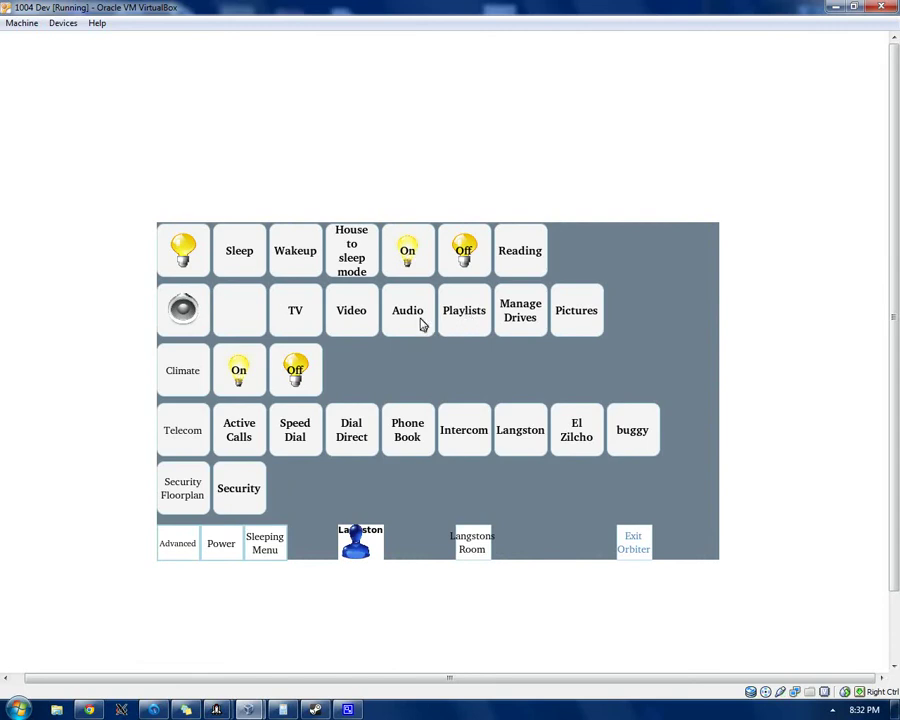
left_click(418, 320)
scroll(390, 348, "down", 3)
scroll(390, 348, "down", 3)
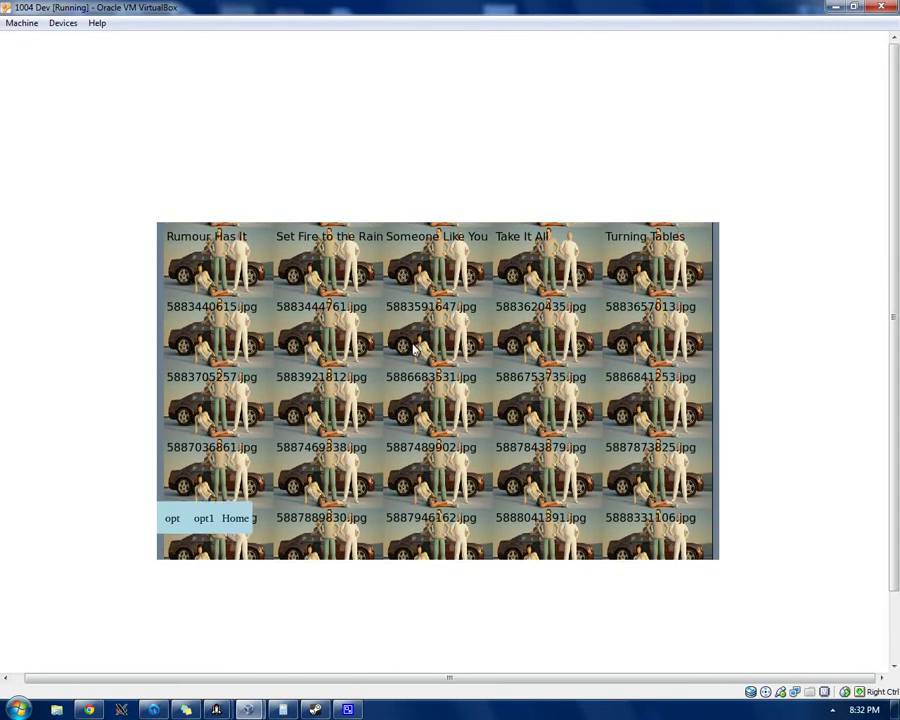
scroll(400, 410, "down", 3)
scroll(400, 420, "down", 2)
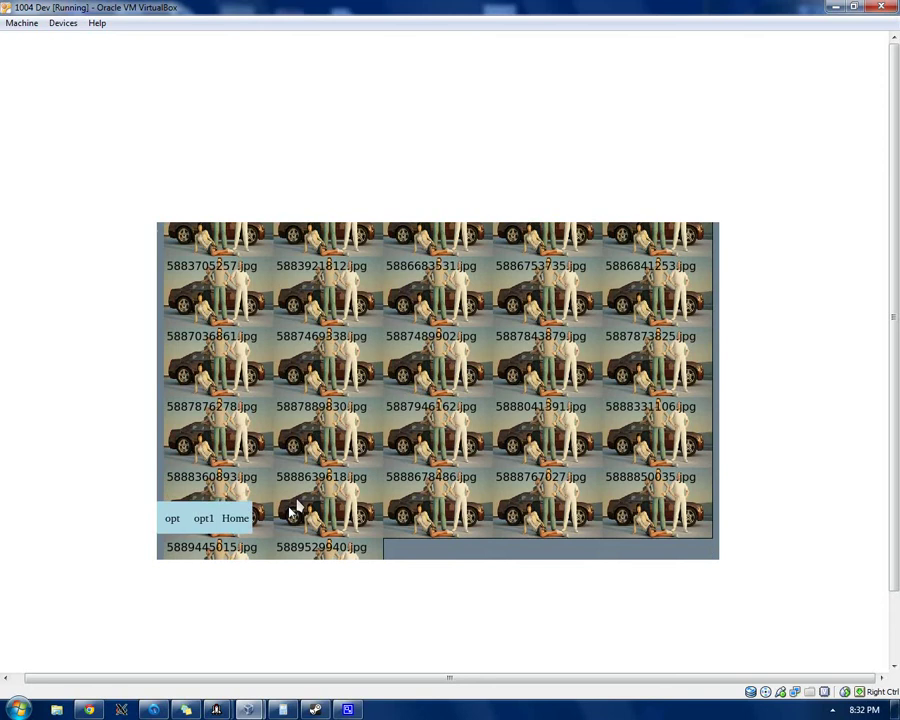
left_click(237, 519)
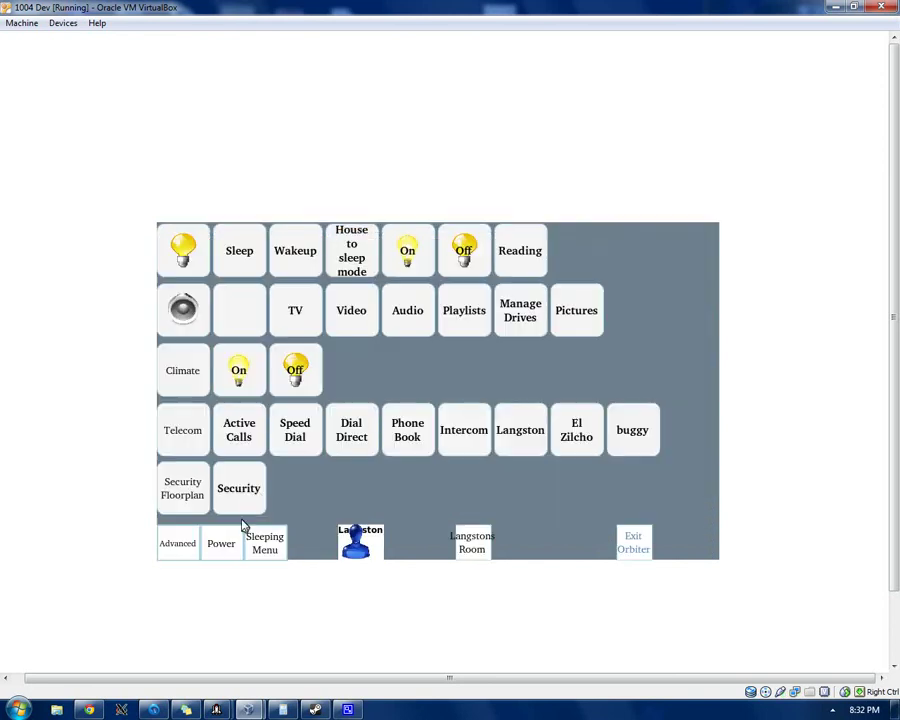
- Start TV in MythTV from the orbiter, then show the hidden system tray icons
left_click(313, 318)
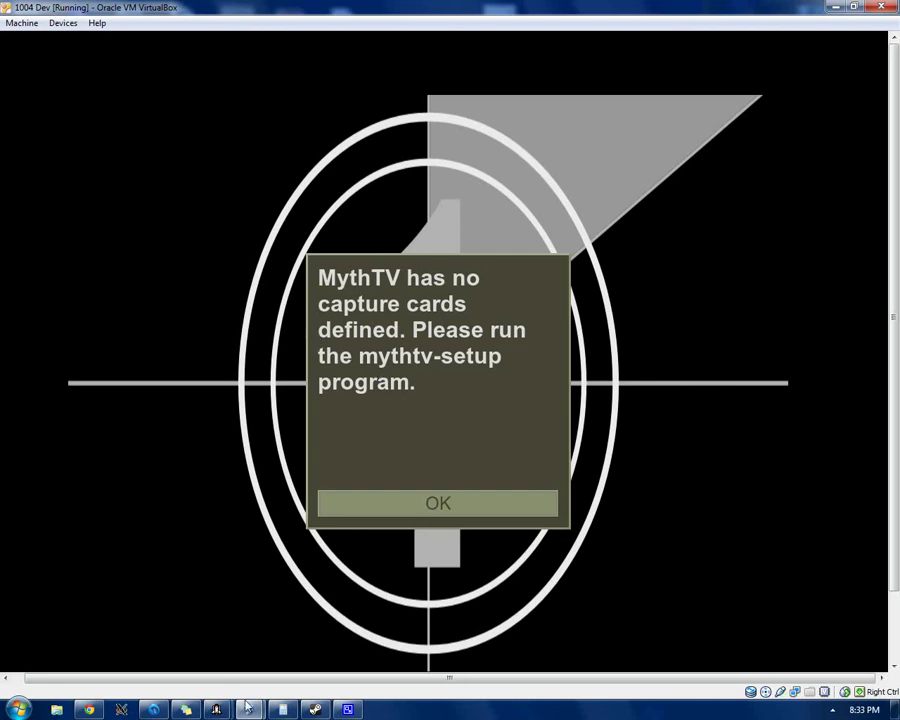
left_click(349, 710)
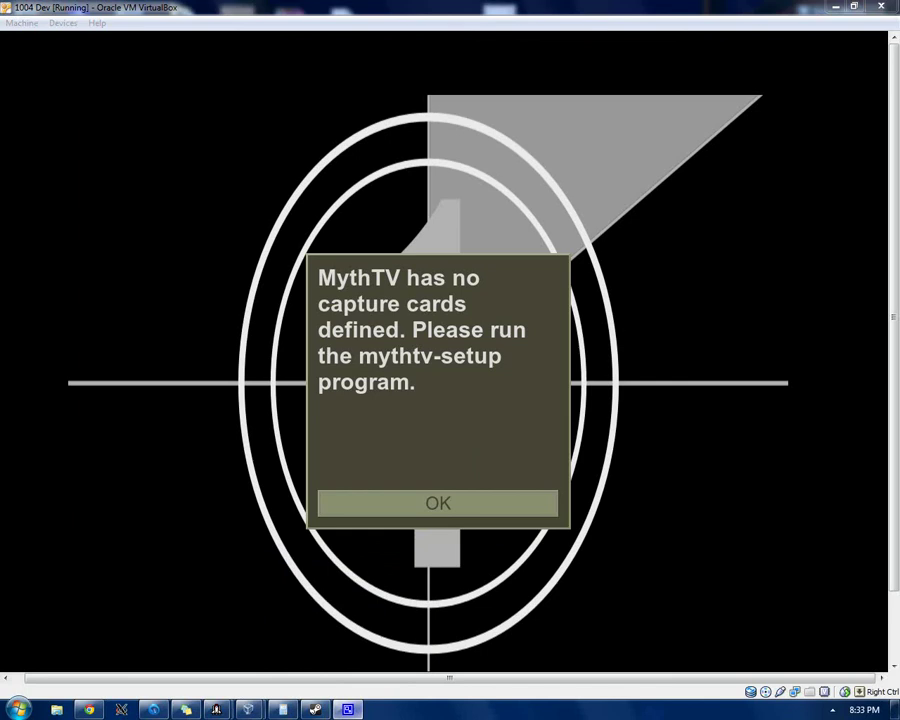
left_click(833, 710)
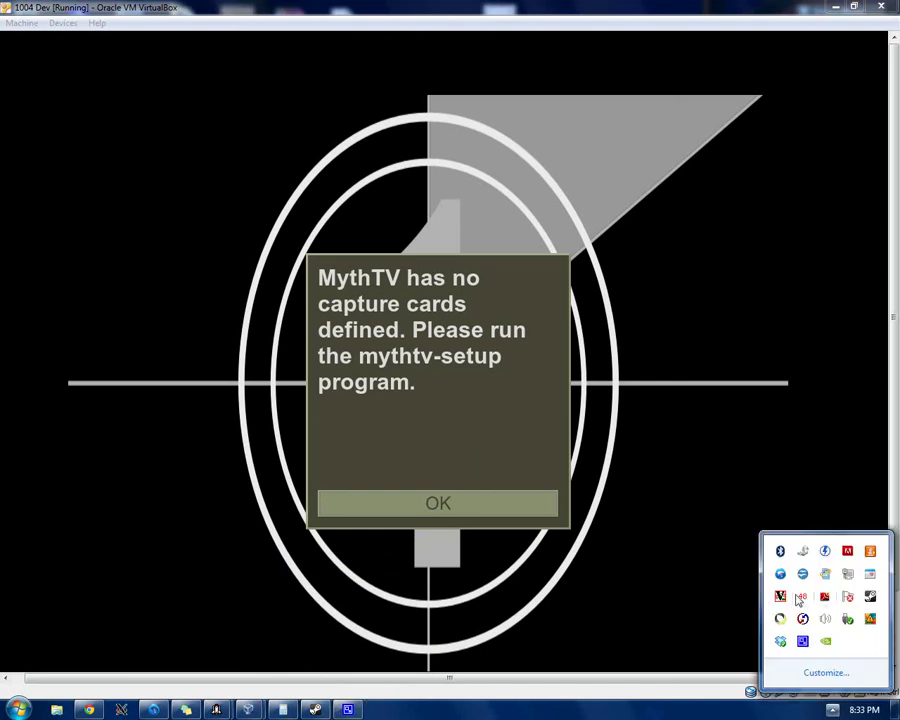